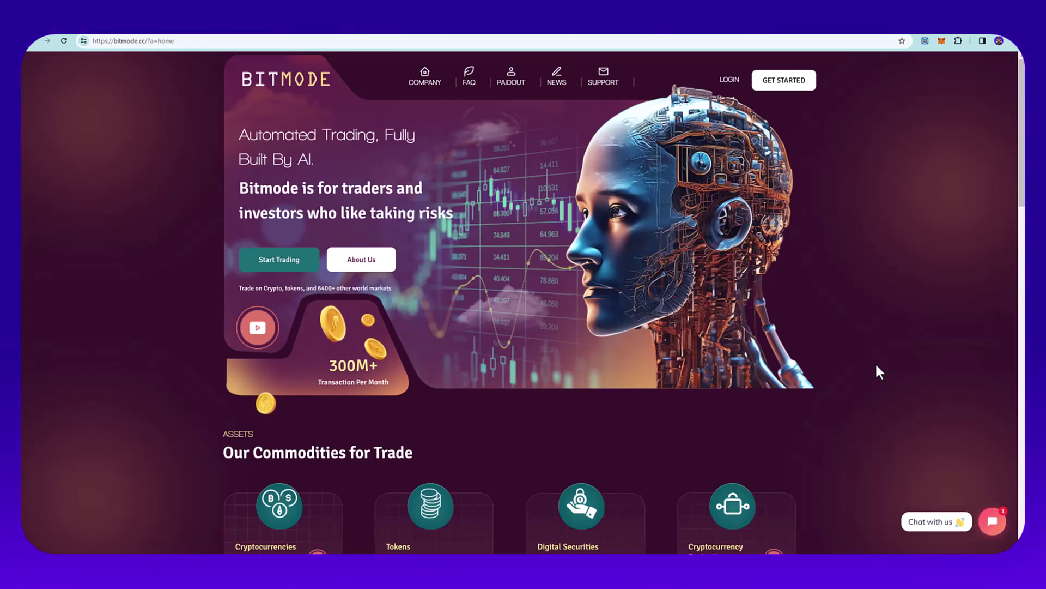
{"action": "scroll", "coordinate": [652, 415], "scroll_direction": "down", "scroll_amount": 1}
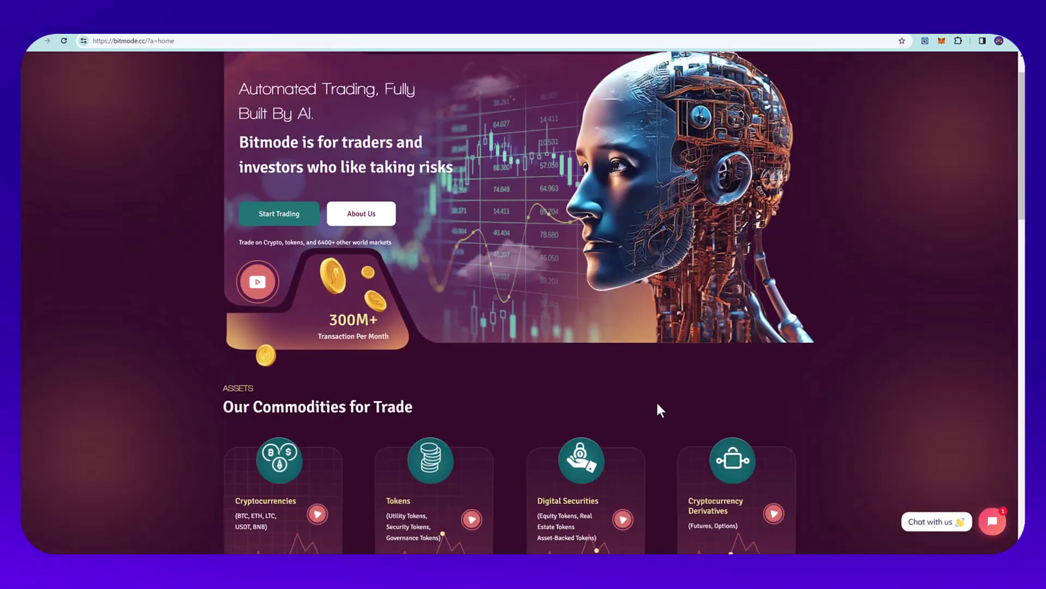
{"action": "scroll", "coordinate": [651, 401], "scroll_direction": "up", "scroll_amount": 1}
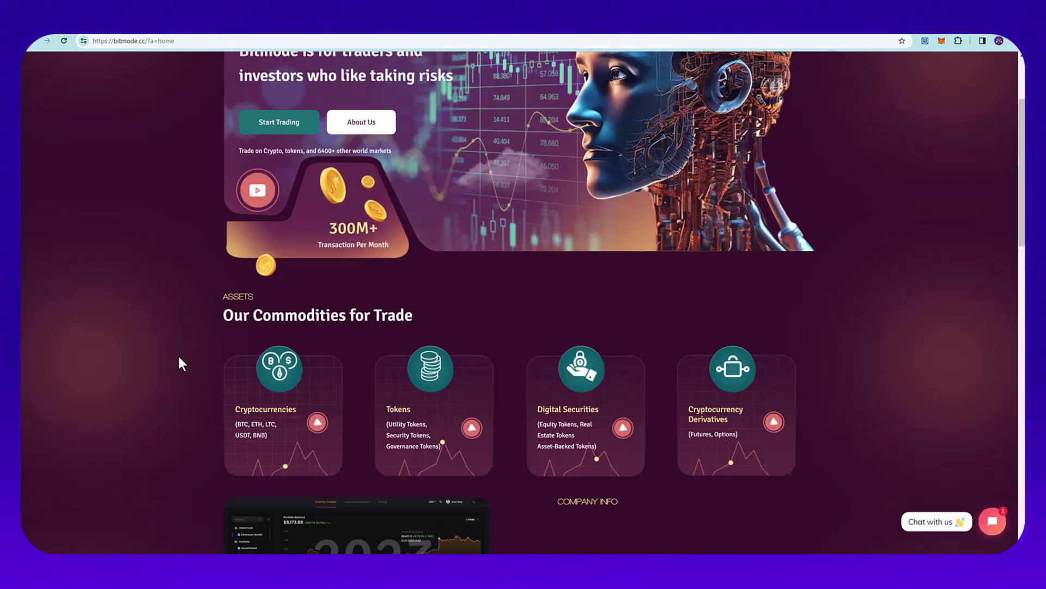
{"action": "scroll", "coordinate": [178, 354], "scroll_direction": "down", "scroll_amount": 1}
{"action": "scroll", "coordinate": [176, 356], "scroll_direction": "down", "scroll_amount": 2}
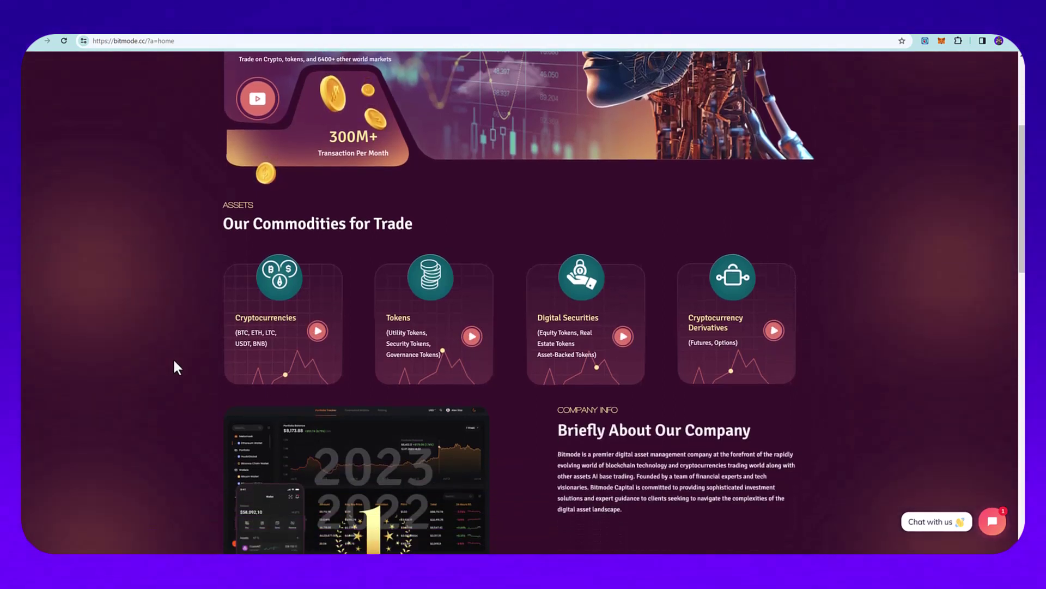
{"action": "scroll", "coordinate": [172, 357], "scroll_direction": "down", "scroll_amount": 2}
{"action": "scroll", "coordinate": [170, 356], "scroll_direction": "down", "scroll_amount": 1}
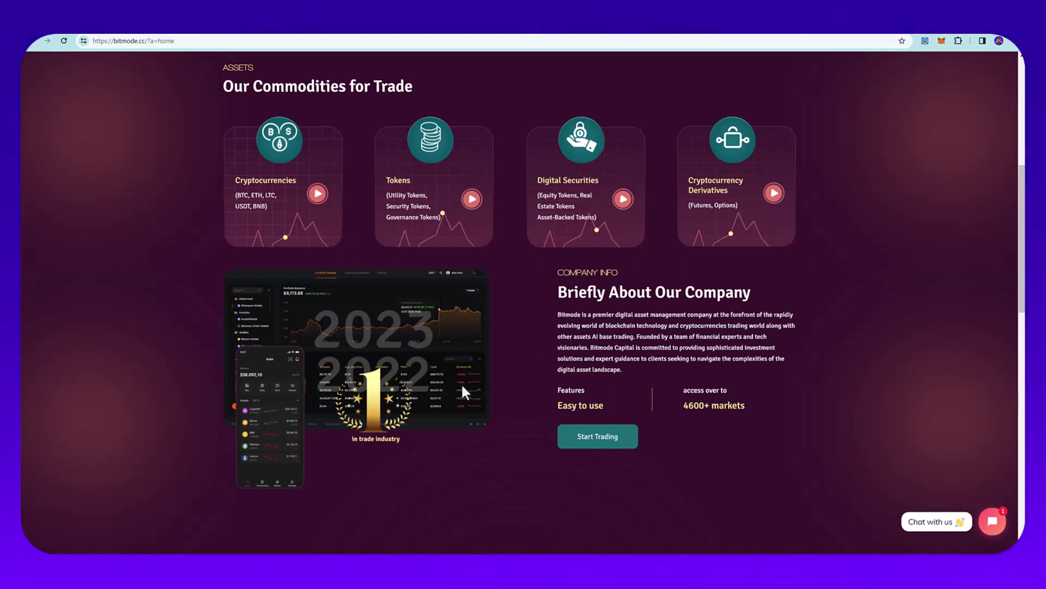
{"action": "scroll", "coordinate": [124, 357], "scroll_direction": "down", "scroll_amount": 1}
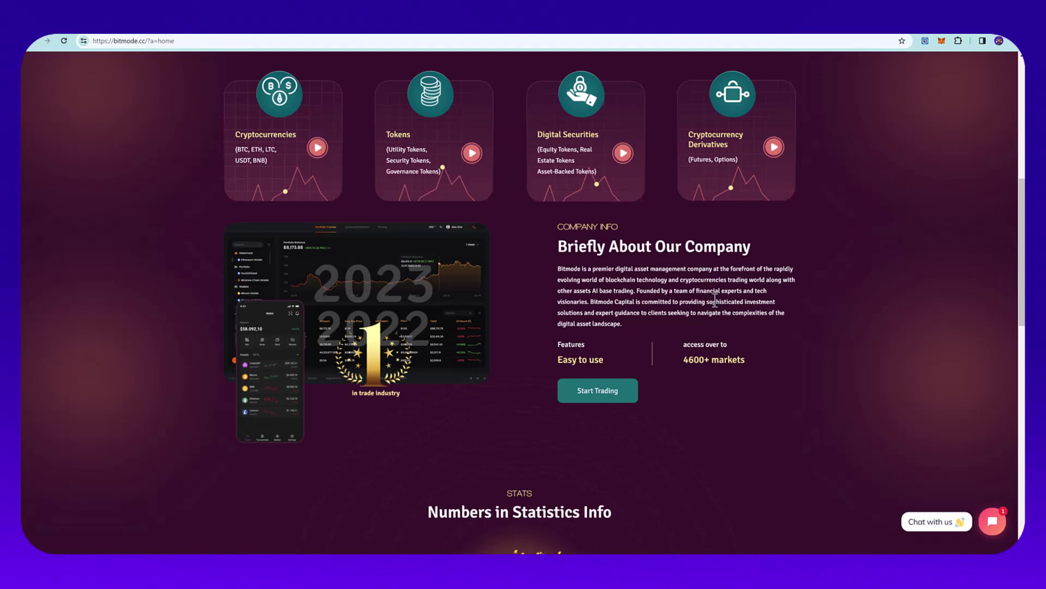
{"action": "scroll", "coordinate": [318, 321], "scroll_direction": "up", "scroll_amount": 8}
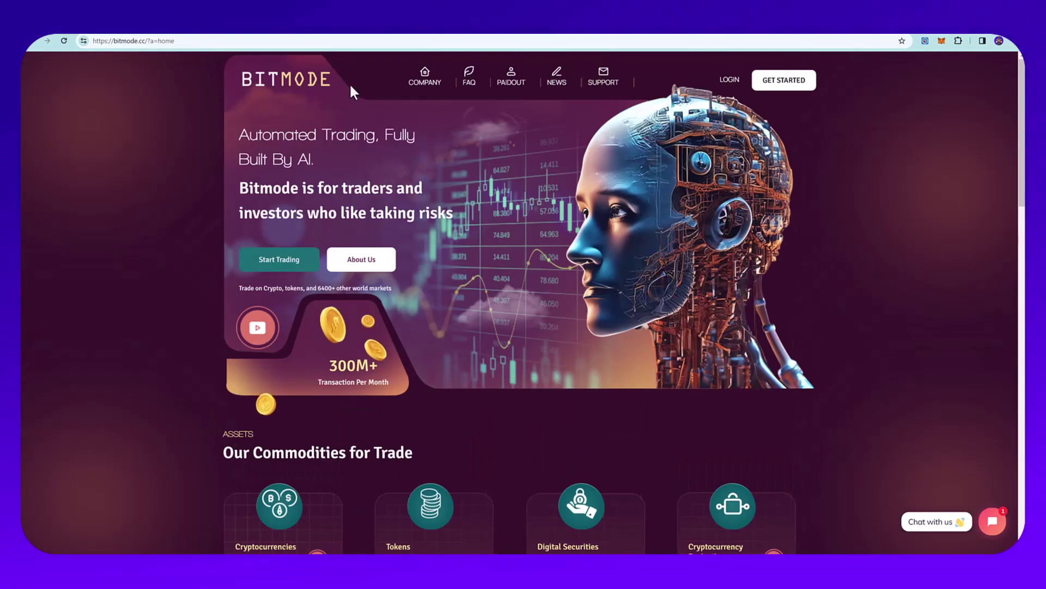
{"action": "left_click", "coordinate": [427, 82]}
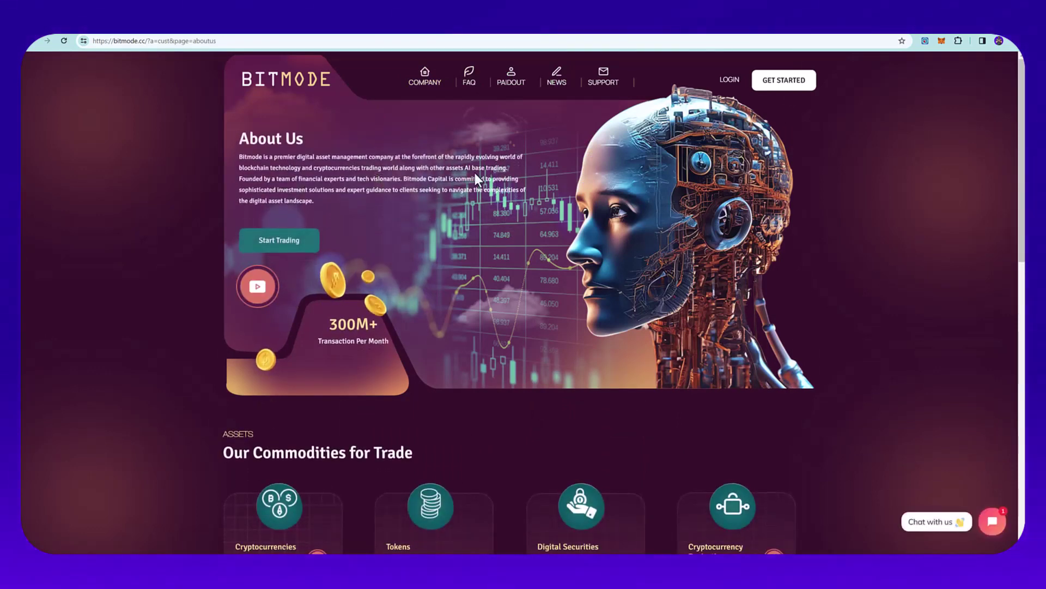
{"action": "scroll", "coordinate": [471, 238], "scroll_direction": "down", "scroll_amount": 3}
{"action": "scroll", "coordinate": [475, 274], "scroll_direction": "down", "scroll_amount": 3}
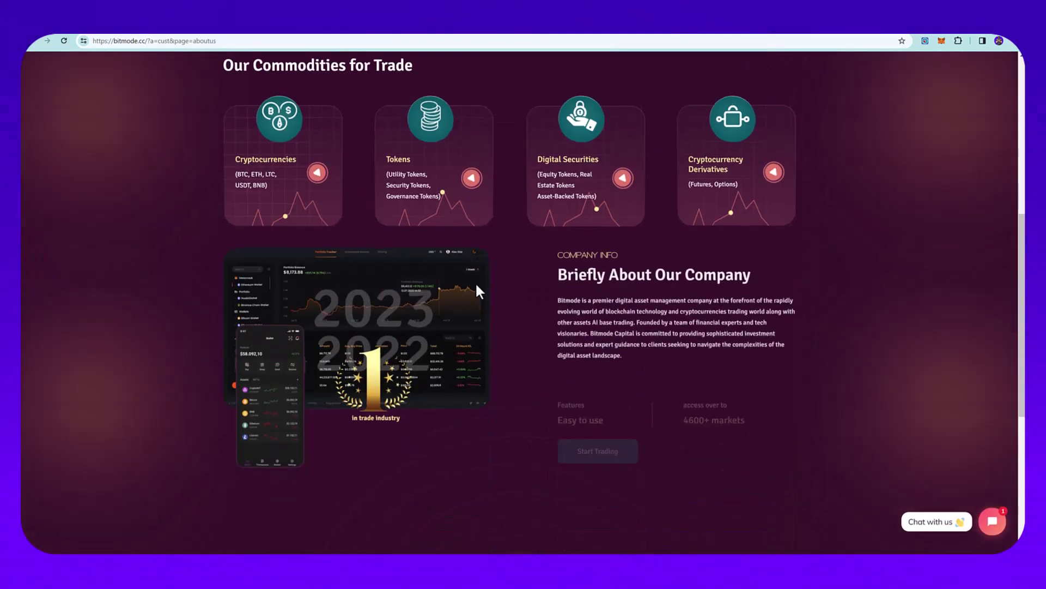
{"action": "scroll", "coordinate": [476, 283], "scroll_direction": "down", "scroll_amount": 2}
{"action": "scroll", "coordinate": [474, 288], "scroll_direction": "down", "scroll_amount": 4}
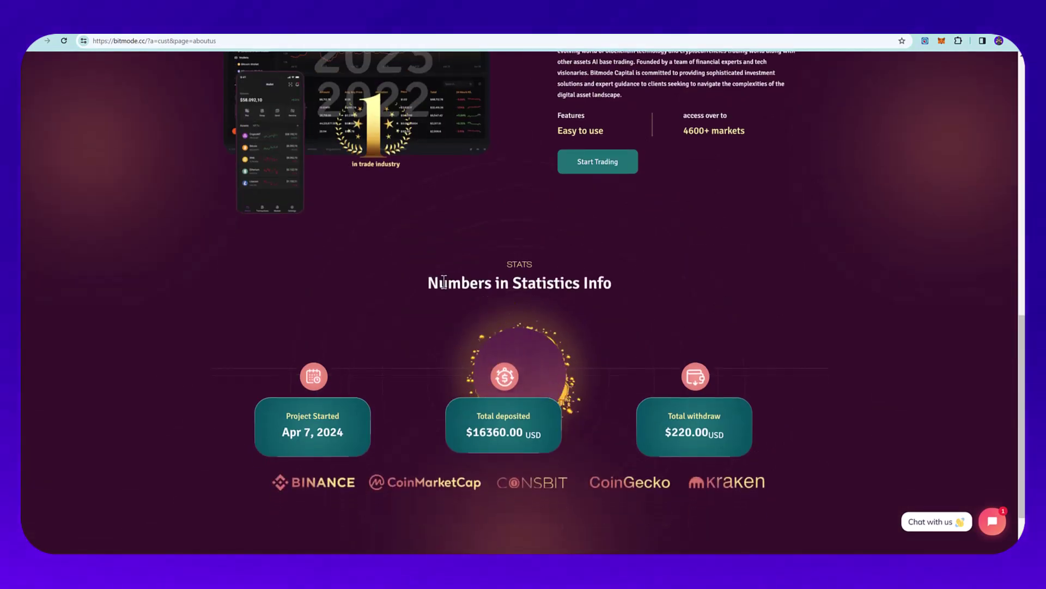
{"action": "scroll", "coordinate": [452, 283], "scroll_direction": "up", "scroll_amount": 1}
{"action": "scroll", "coordinate": [446, 285], "scroll_direction": "up", "scroll_amount": 3}
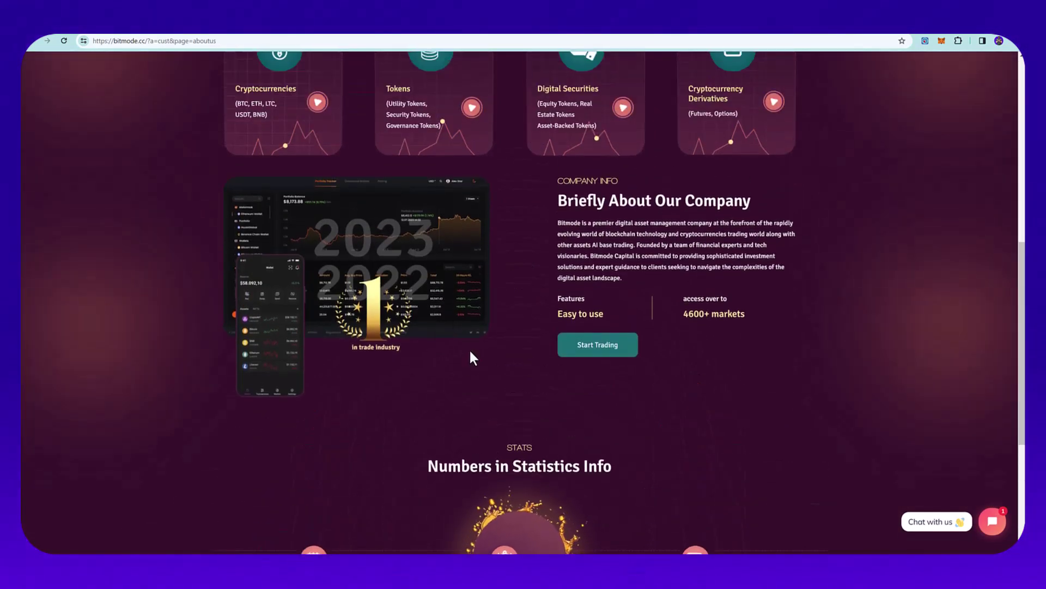
{"action": "scroll", "coordinate": [457, 398], "scroll_direction": "up", "scroll_amount": 3}
{"action": "scroll", "coordinate": [458, 399], "scroll_direction": "up", "scroll_amount": 2}
{"action": "scroll", "coordinate": [459, 401], "scroll_direction": "up", "scroll_amount": 3}
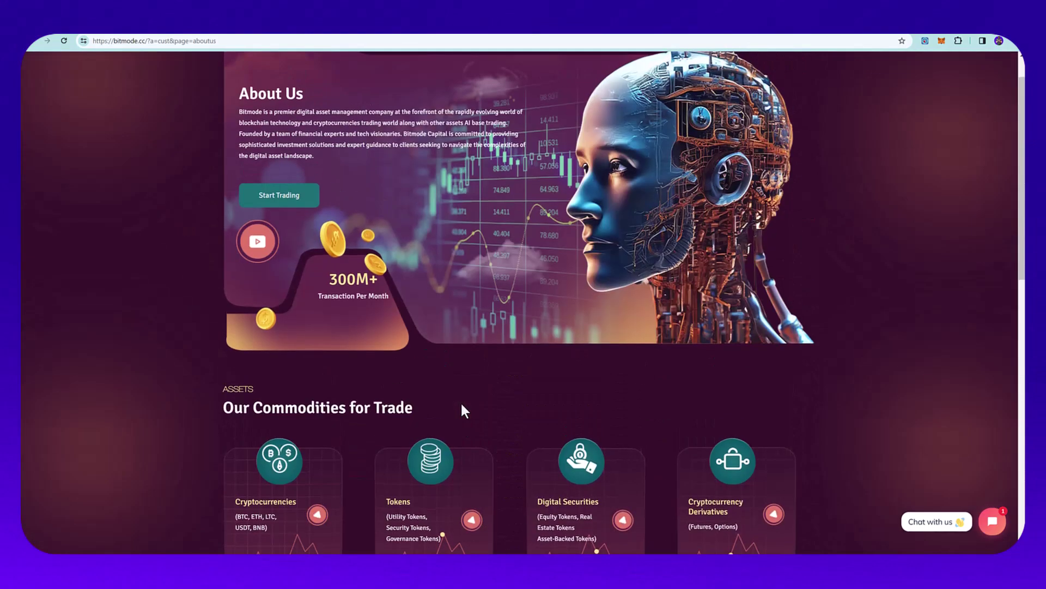
{"action": "scroll", "coordinate": [461, 399], "scroll_direction": "up", "scroll_amount": 2}
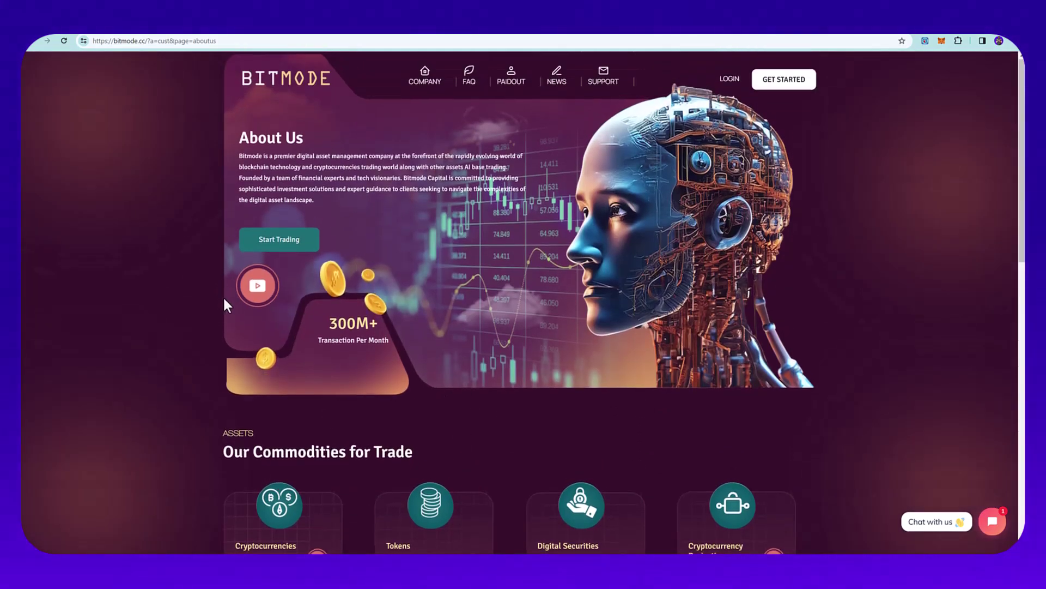
{"action": "scroll", "coordinate": [223, 297], "scroll_direction": "down", "scroll_amount": 3}
{"action": "scroll", "coordinate": [230, 306], "scroll_direction": "down", "scroll_amount": 2}
{"action": "scroll", "coordinate": [231, 306], "scroll_direction": "down", "scroll_amount": 2}
{"action": "scroll", "coordinate": [232, 309], "scroll_direction": "down", "scroll_amount": 3}
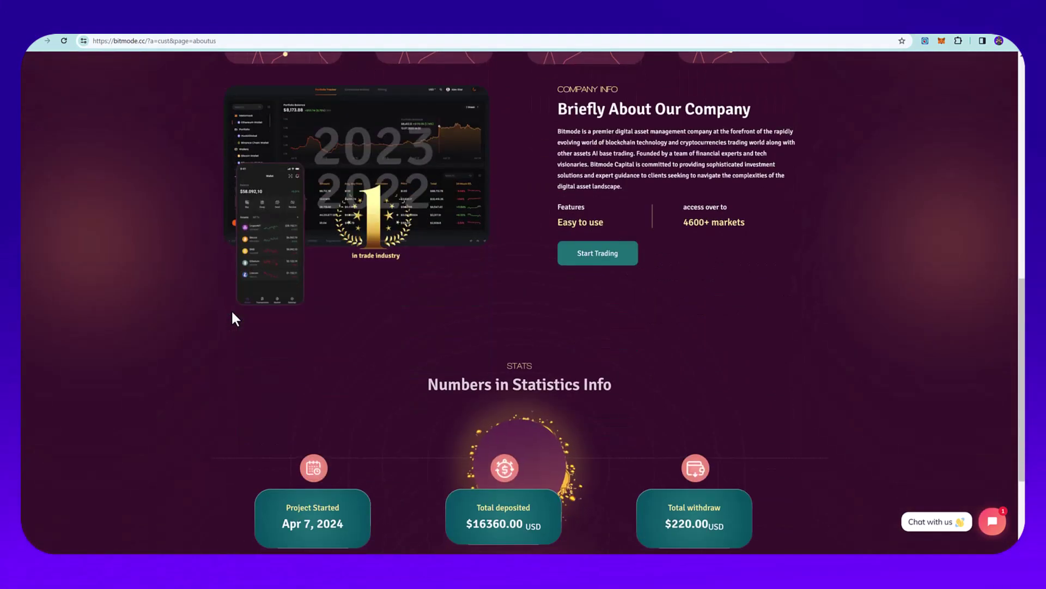
{"action": "scroll", "coordinate": [231, 309], "scroll_direction": "down", "scroll_amount": 2}
{"action": "scroll", "coordinate": [232, 312], "scroll_direction": "down", "scroll_amount": 2}
{"action": "scroll", "coordinate": [231, 311], "scroll_direction": "down", "scroll_amount": 1}
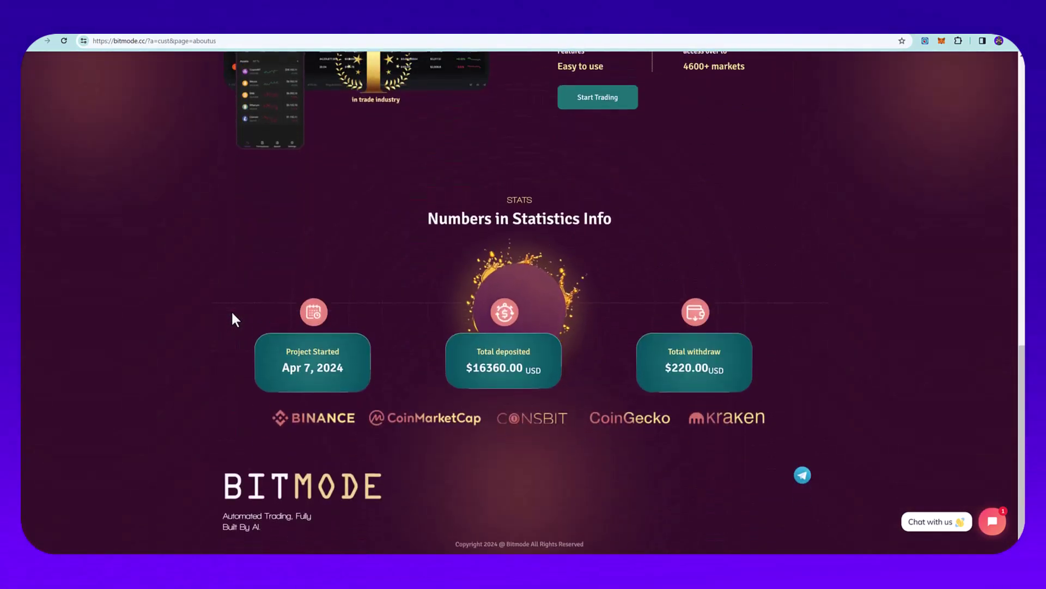
{"action": "scroll", "coordinate": [232, 310], "scroll_direction": "up", "scroll_amount": 4}
{"action": "scroll", "coordinate": [234, 308], "scroll_direction": "up", "scroll_amount": 6}
{"action": "scroll", "coordinate": [238, 307], "scroll_direction": "up", "scroll_amount": 4}
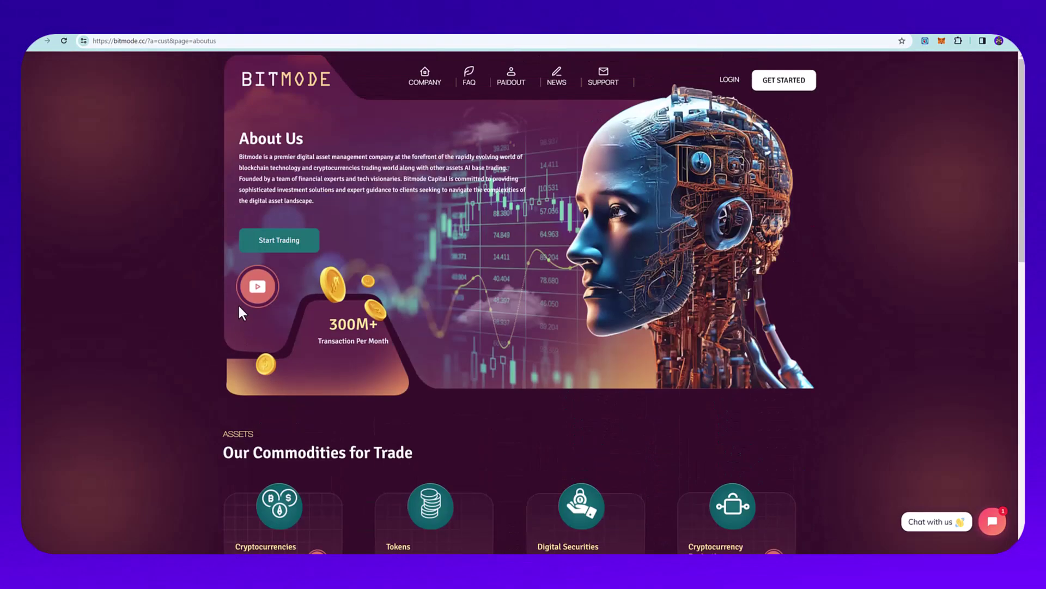
- Go back to the Bitmode homepage showing the 5.2%, 6.2% and 7.2% 25-day plans and referral program
{"action": "left_click", "coordinate": [423, 82]}
{"action": "left_click", "coordinate": [308, 82]}
{"action": "scroll", "coordinate": [241, 297], "scroll_direction": "down", "scroll_amount": 4}
{"action": "scroll", "coordinate": [244, 302], "scroll_direction": "down", "scroll_amount": 4}
{"action": "scroll", "coordinate": [244, 302], "scroll_direction": "down", "scroll_amount": 3}
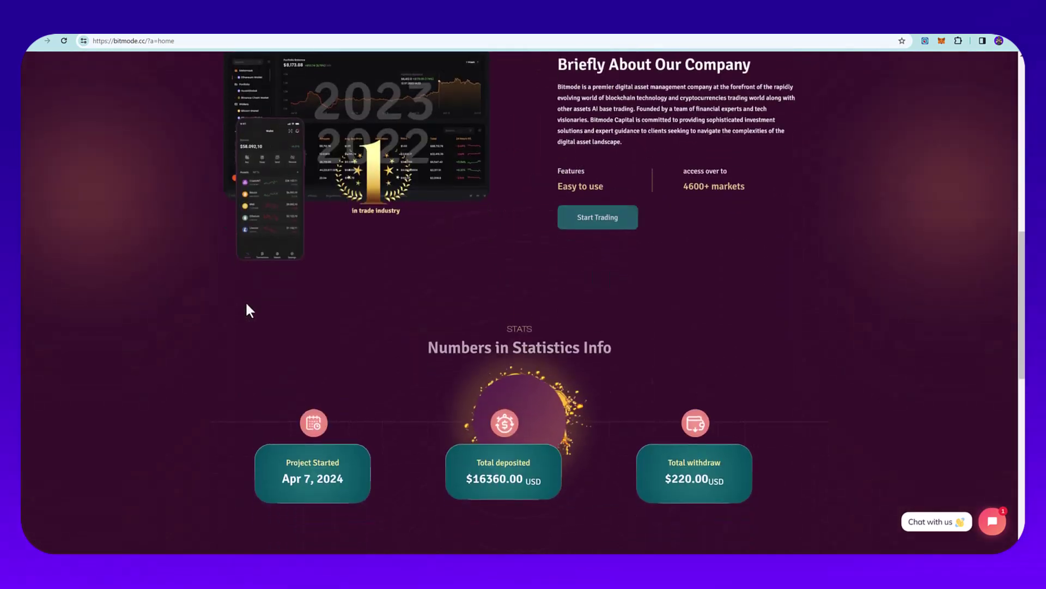
{"action": "scroll", "coordinate": [244, 302], "scroll_direction": "down", "scroll_amount": 2}
{"action": "scroll", "coordinate": [244, 302], "scroll_direction": "down", "scroll_amount": 2}
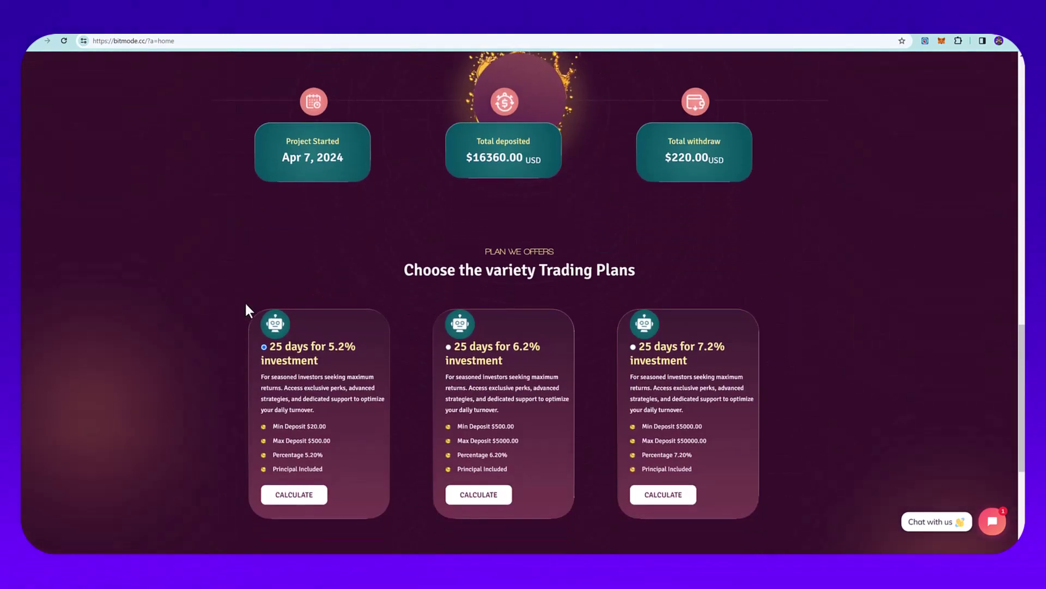
{"action": "scroll", "coordinate": [245, 302], "scroll_direction": "down", "scroll_amount": 2}
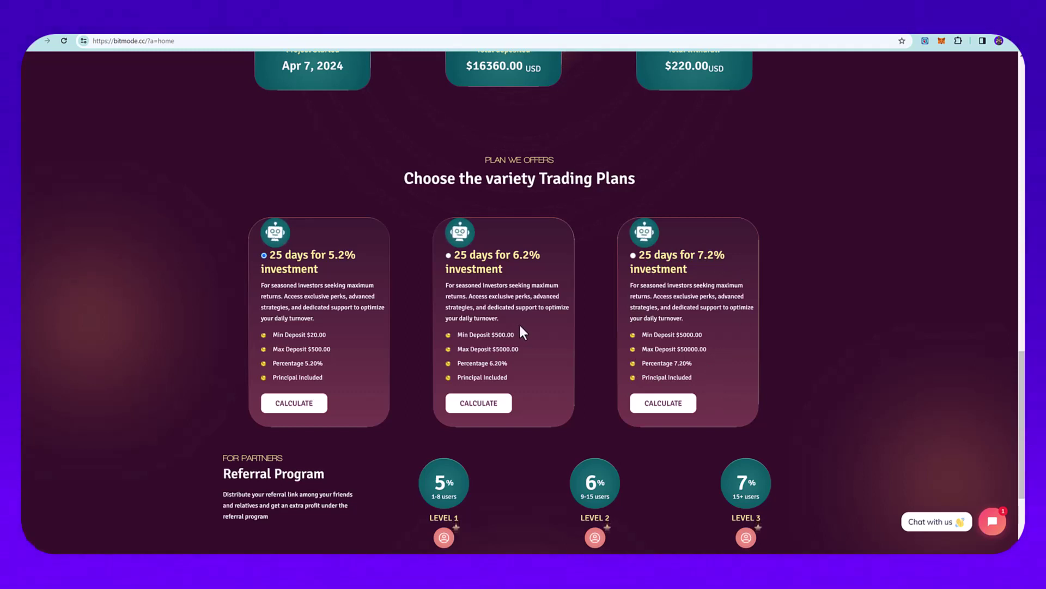
{"action": "scroll", "coordinate": [519, 323], "scroll_direction": "down", "scroll_amount": 1}
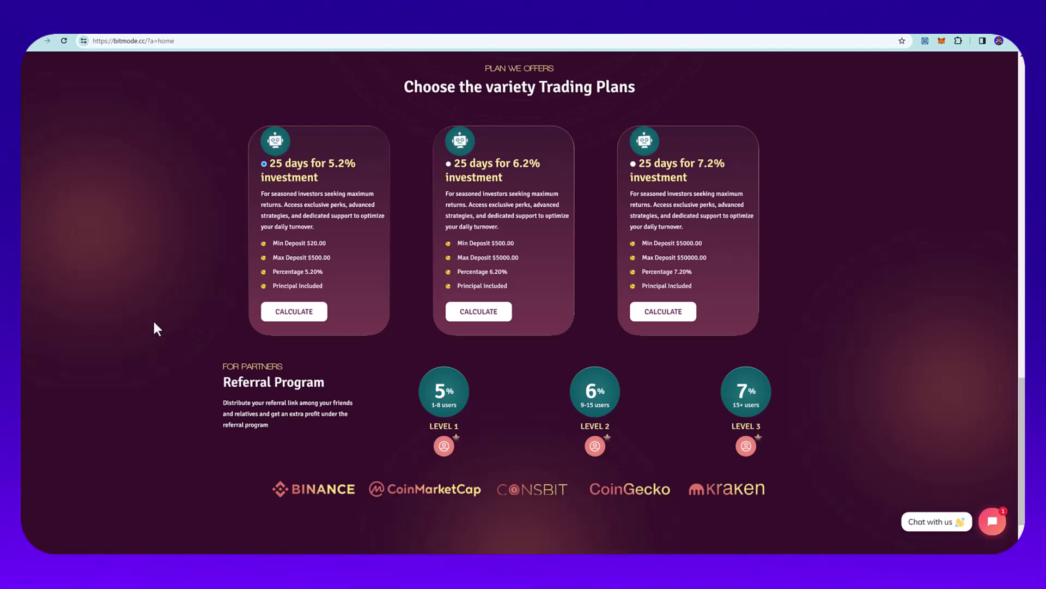
{"action": "scroll", "coordinate": [153, 320], "scroll_direction": "down", "scroll_amount": 1}
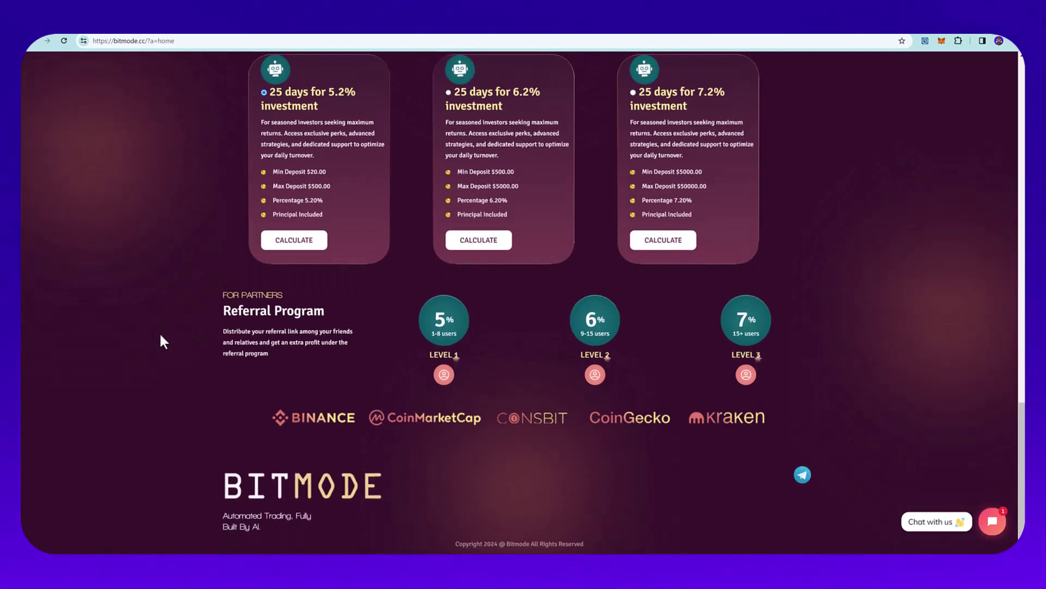
{"action": "scroll", "coordinate": [162, 332], "scroll_direction": "up", "scroll_amount": 2}
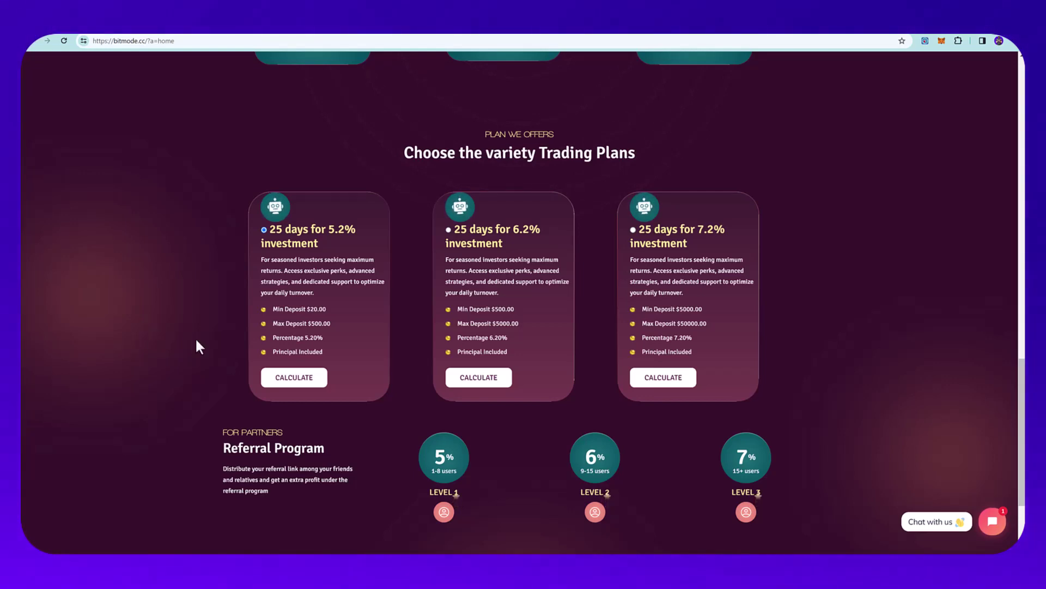
{"action": "scroll", "coordinate": [245, 352], "scroll_direction": "up", "scroll_amount": 5}
{"action": "scroll", "coordinate": [368, 408], "scroll_direction": "up", "scroll_amount": 5}
{"action": "scroll", "coordinate": [467, 457], "scroll_direction": "up", "scroll_amount": 3}
{"action": "scroll", "coordinate": [467, 458], "scroll_direction": "up", "scroll_amount": 5}
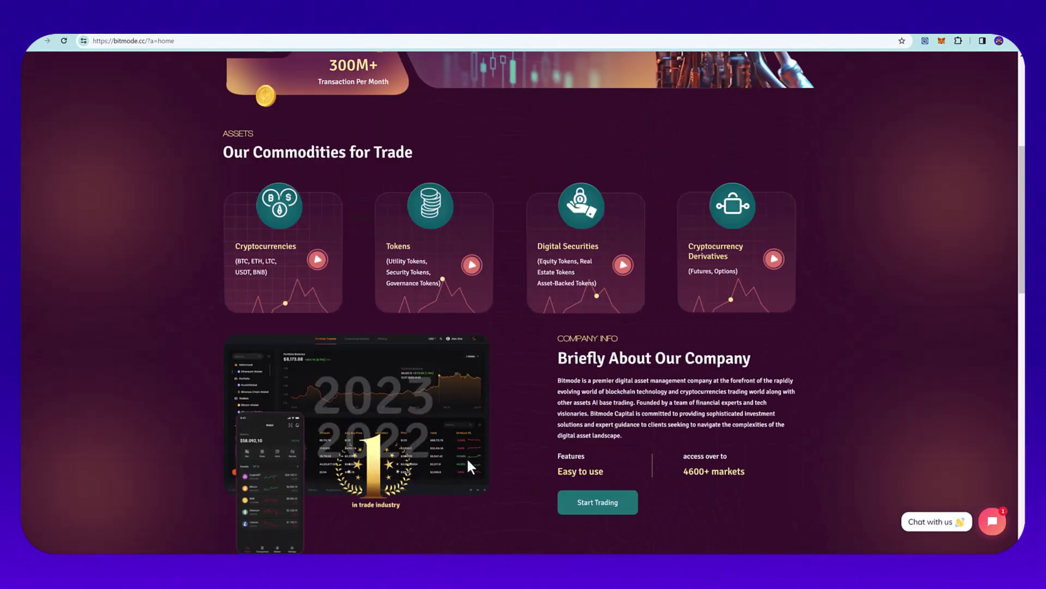
{"action": "scroll", "coordinate": [468, 457], "scroll_direction": "up", "scroll_amount": 5}
{"action": "scroll", "coordinate": [466, 457], "scroll_direction": "up", "scroll_amount": 3}
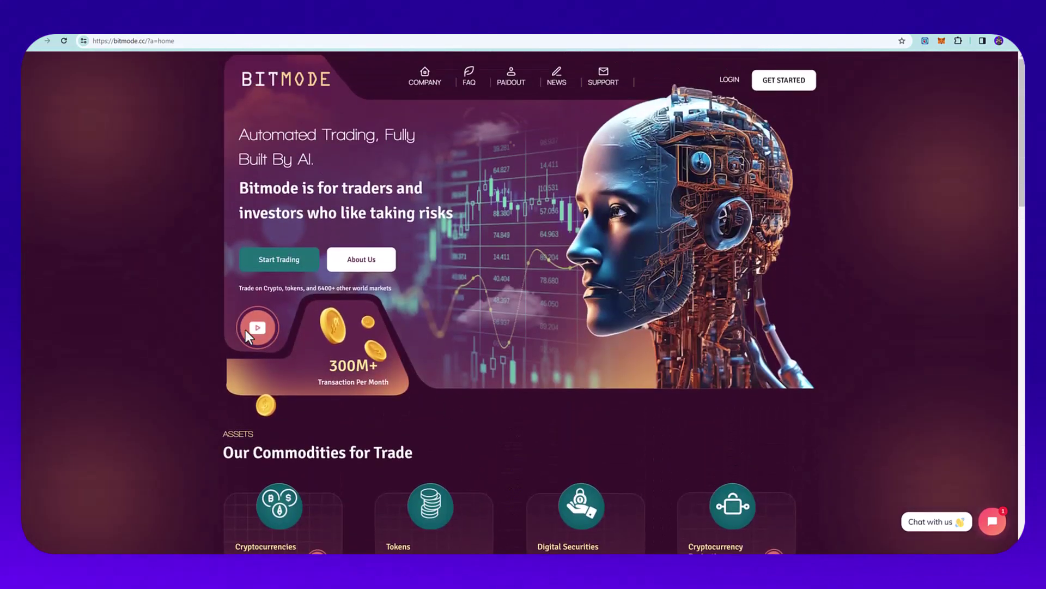
{"action": "scroll", "coordinate": [252, 351], "scroll_direction": "down", "scroll_amount": 5}
{"action": "scroll", "coordinate": [252, 357], "scroll_direction": "down", "scroll_amount": 3}
{"action": "scroll", "coordinate": [252, 356], "scroll_direction": "down", "scroll_amount": 3}
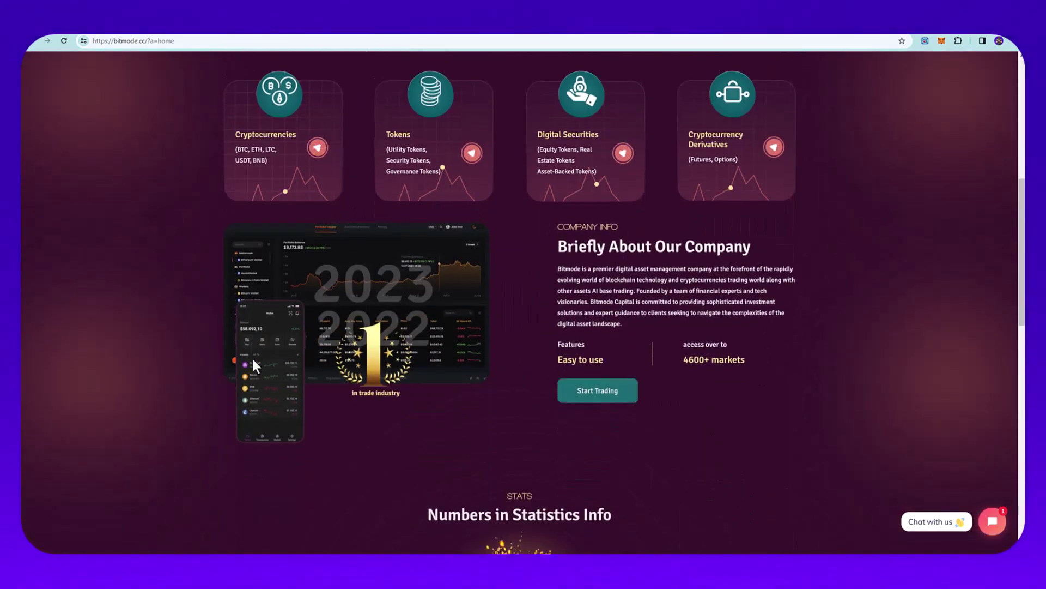
{"action": "scroll", "coordinate": [253, 357], "scroll_direction": "down", "scroll_amount": 5}
{"action": "scroll", "coordinate": [251, 359], "scroll_direction": "down", "scroll_amount": 2}
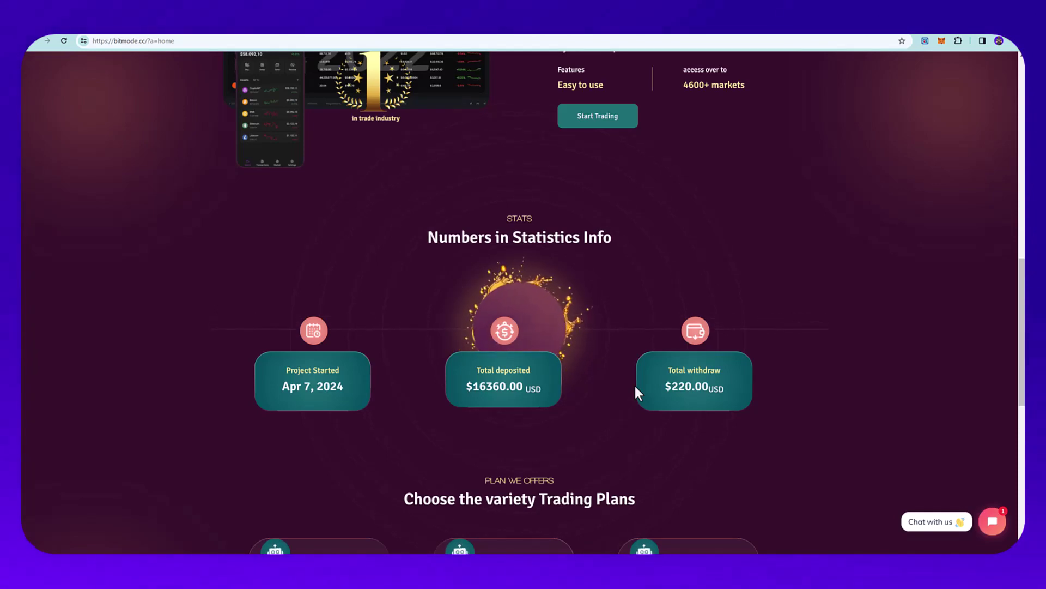
{"action": "scroll", "coordinate": [638, 393], "scroll_direction": "down", "scroll_amount": 3}
{"action": "scroll", "coordinate": [705, 411], "scroll_direction": "down", "scroll_amount": 3}
{"action": "scroll", "coordinate": [701, 401], "scroll_direction": "down", "scroll_amount": 1}
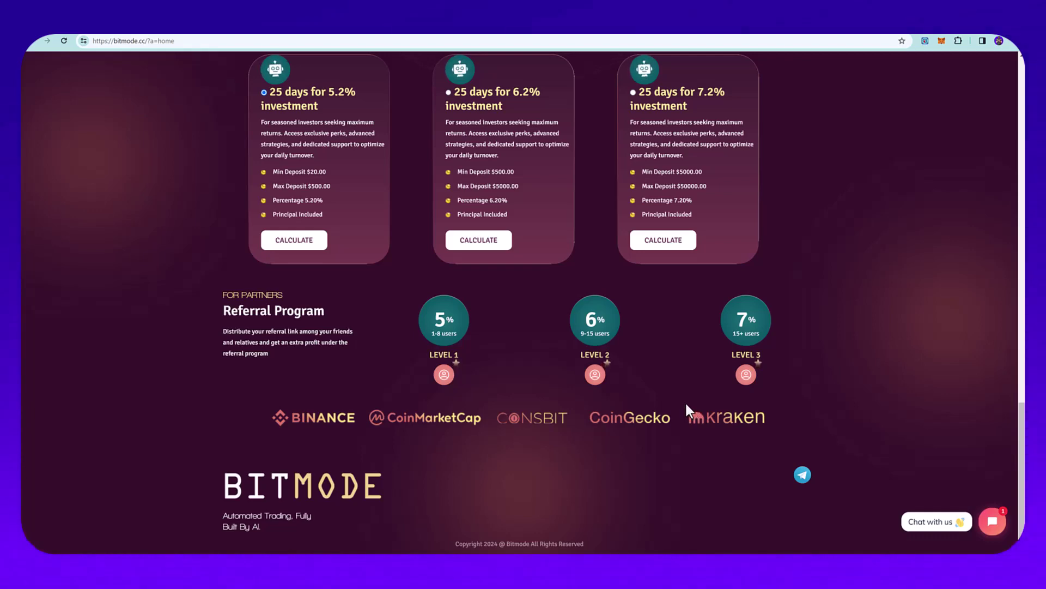
{"action": "scroll", "coordinate": [685, 401], "scroll_direction": "up", "scroll_amount": 3}
{"action": "scroll", "coordinate": [686, 402], "scroll_direction": "up", "scroll_amount": 3}
{"action": "scroll", "coordinate": [685, 404], "scroll_direction": "up", "scroll_amount": 3}
{"action": "scroll", "coordinate": [686, 406], "scroll_direction": "up", "scroll_amount": 3}
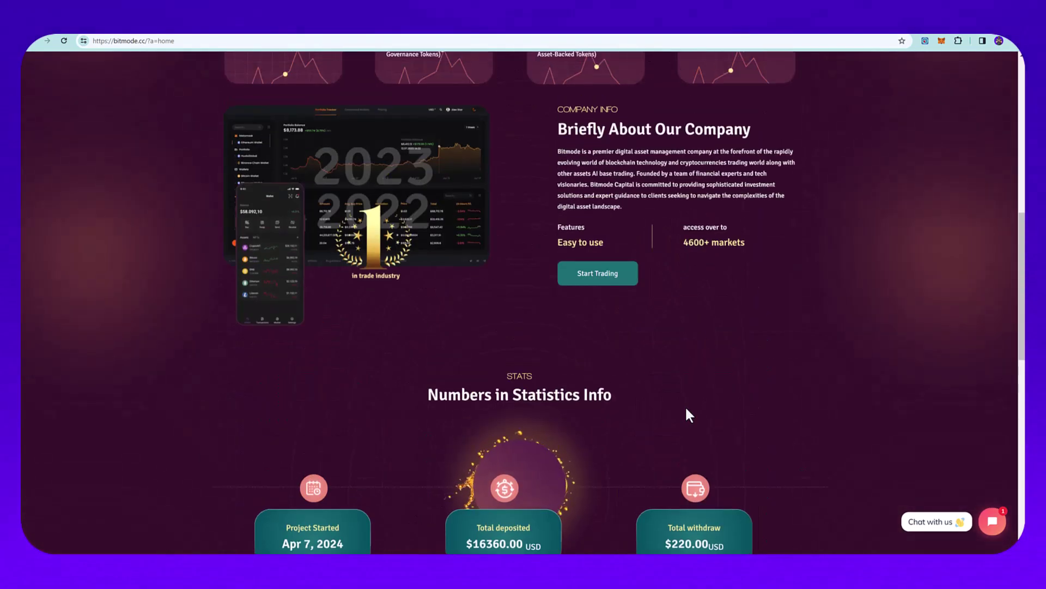
{"action": "scroll", "coordinate": [685, 409], "scroll_direction": "down", "scroll_amount": 2}
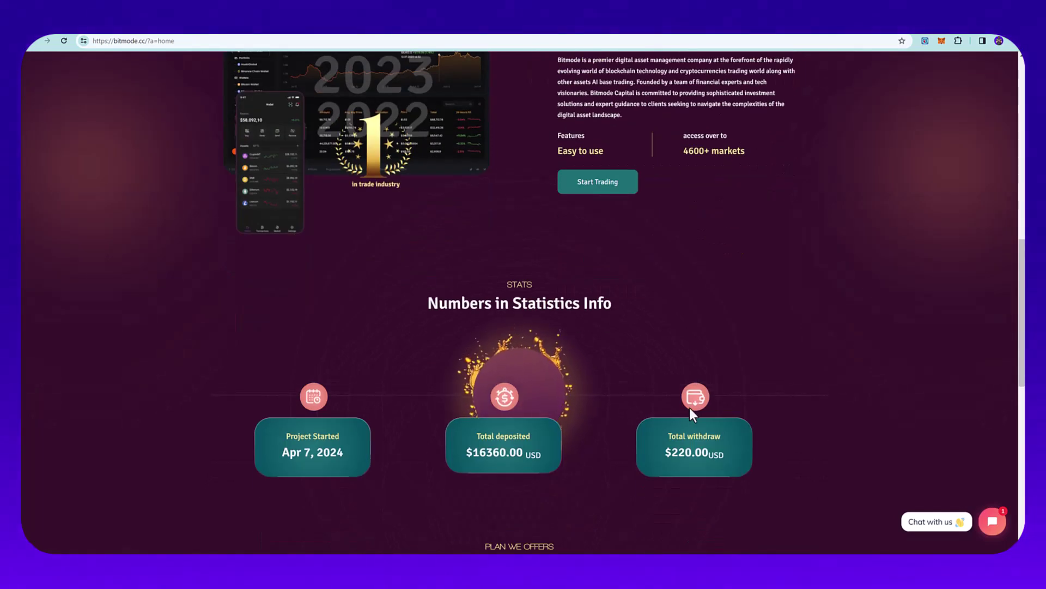
{"action": "scroll", "coordinate": [588, 386], "scroll_direction": "up", "scroll_amount": 5}
{"action": "scroll", "coordinate": [573, 424], "scroll_direction": "up", "scroll_amount": 1}
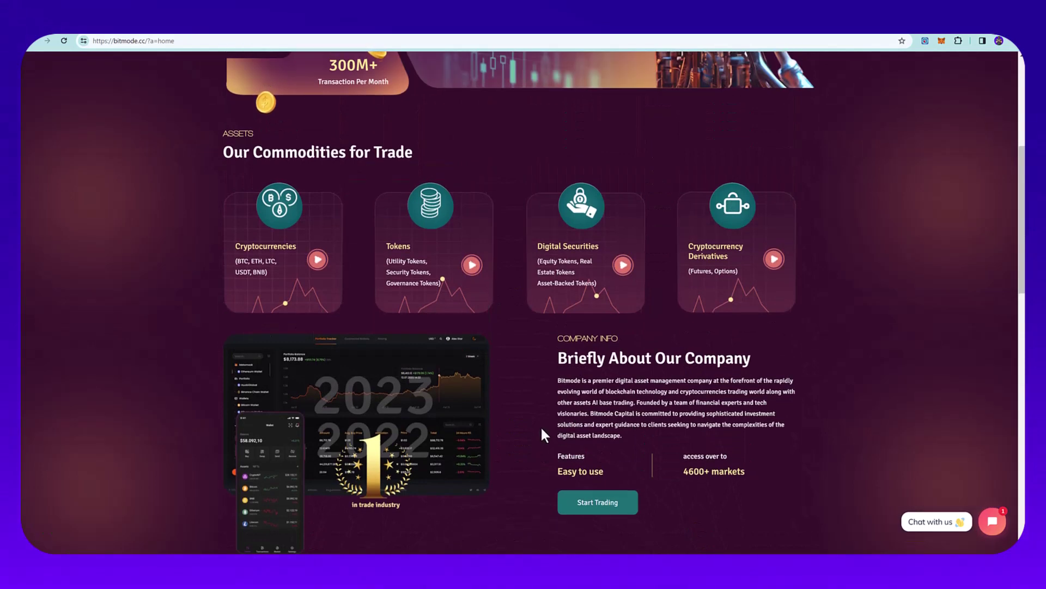
{"action": "scroll", "coordinate": [540, 426], "scroll_direction": "down", "scroll_amount": 3}
{"action": "scroll", "coordinate": [539, 427], "scroll_direction": "down", "scroll_amount": 3}
{"action": "scroll", "coordinate": [539, 428], "scroll_direction": "down", "scroll_amount": 1}
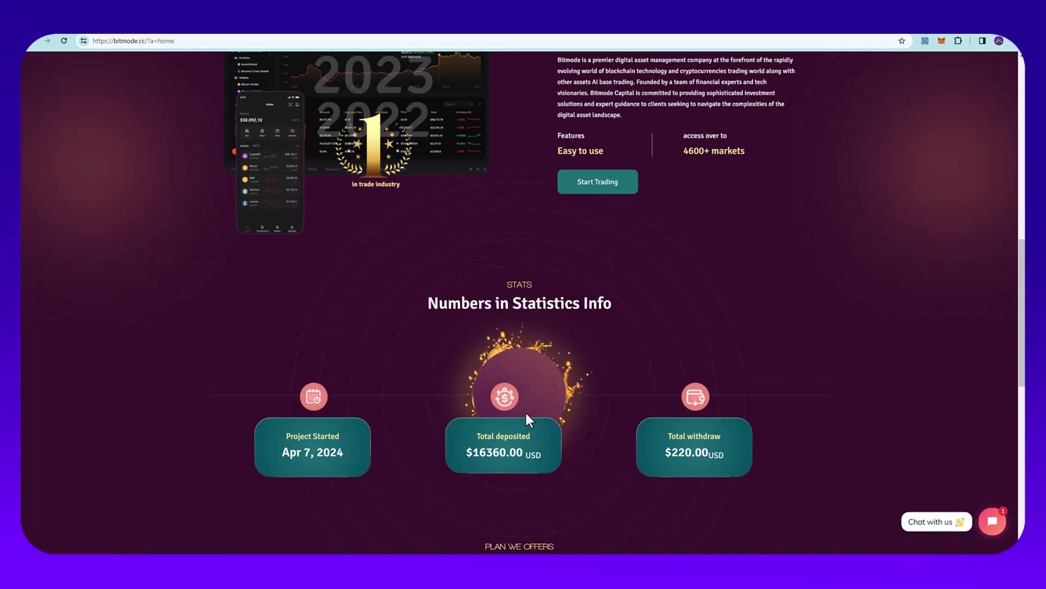
{"action": "scroll", "coordinate": [525, 419], "scroll_direction": "up", "scroll_amount": 5}
{"action": "scroll", "coordinate": [533, 444], "scroll_direction": "down", "scroll_amount": 6}
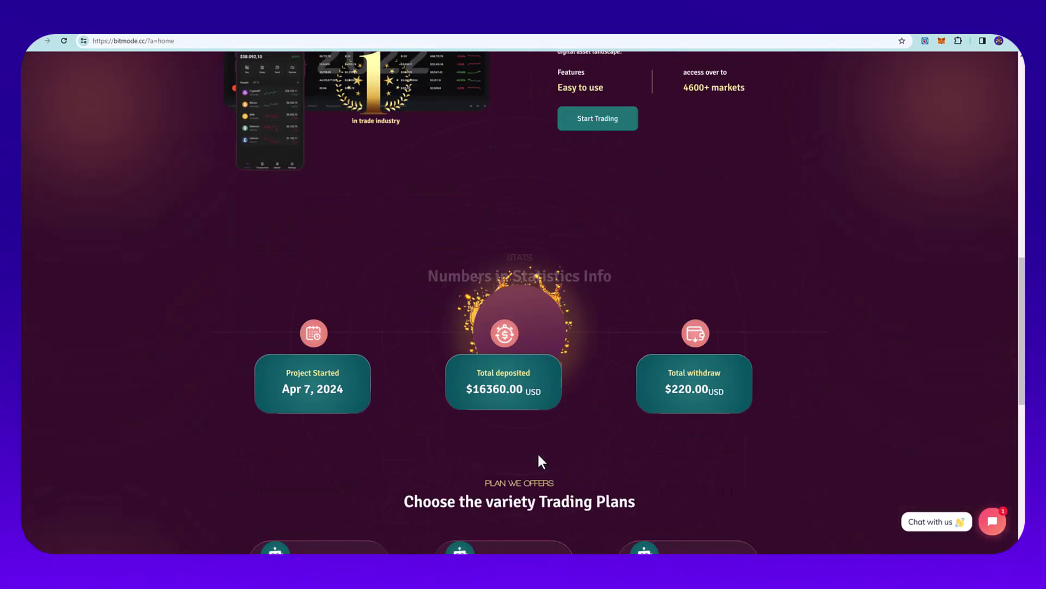
{"action": "scroll", "coordinate": [535, 451], "scroll_direction": "down", "scroll_amount": 4}
{"action": "scroll", "coordinate": [535, 450], "scroll_direction": "down", "scroll_amount": 1}
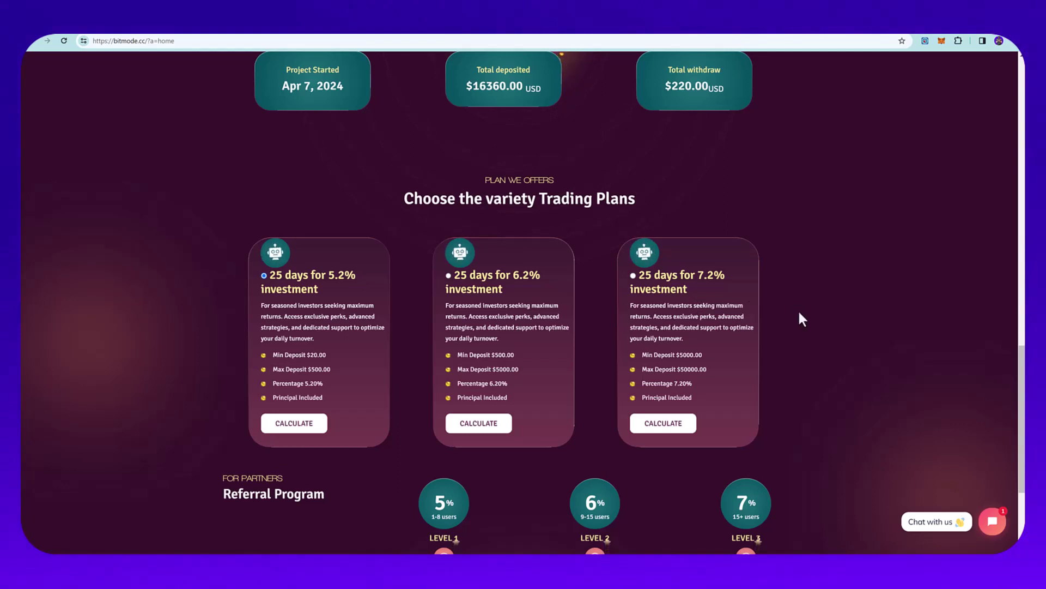
{"action": "scroll", "coordinate": [820, 331], "scroll_direction": "down", "scroll_amount": 2}
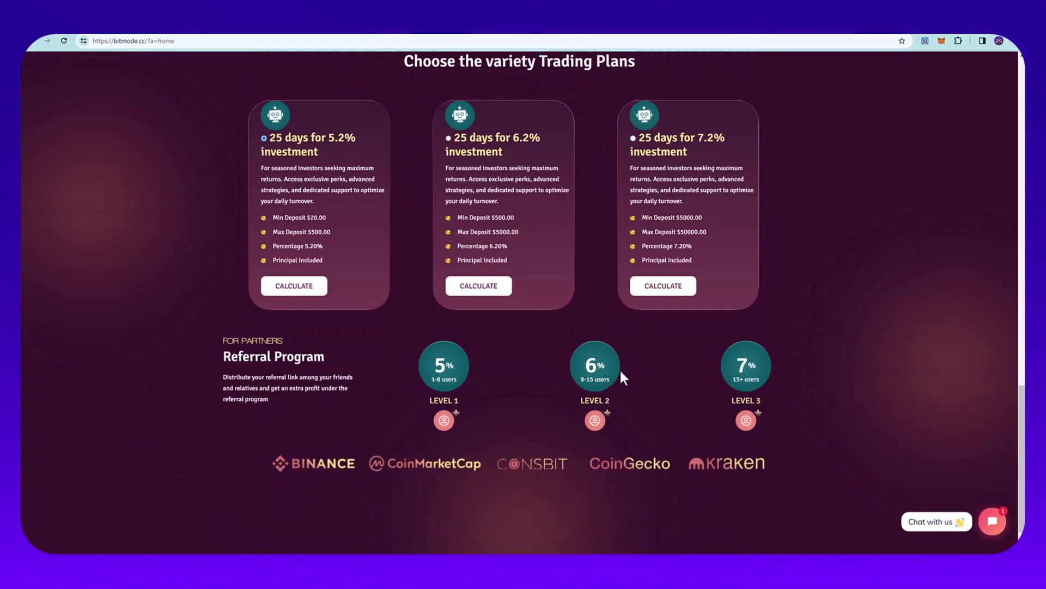
{"action": "scroll", "coordinate": [649, 368], "scroll_direction": "up", "scroll_amount": 1}
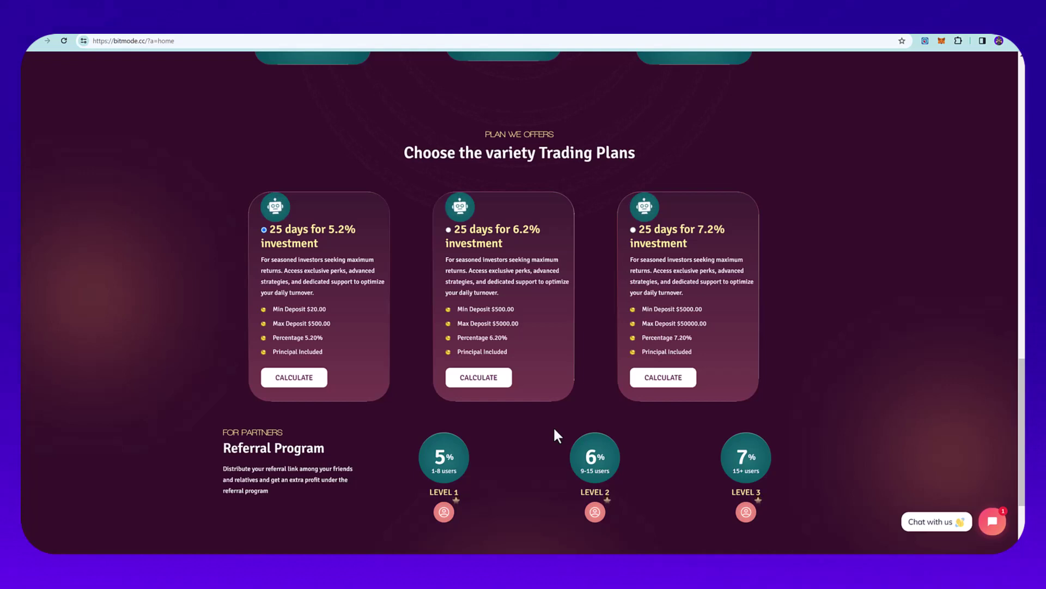
{"action": "scroll", "coordinate": [554, 425], "scroll_direction": "up", "scroll_amount": 3}
{"action": "scroll", "coordinate": [543, 417], "scroll_direction": "up", "scroll_amount": 2}
{"action": "scroll", "coordinate": [238, 344], "scroll_direction": "up", "scroll_amount": 2}
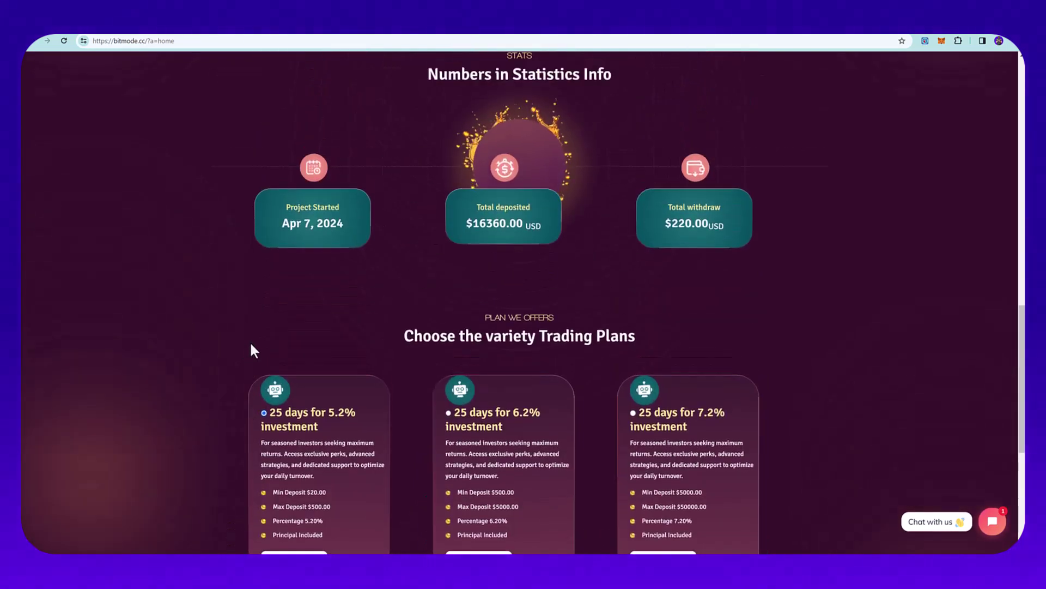
{"action": "scroll", "coordinate": [249, 342], "scroll_direction": "down", "scroll_amount": 1}
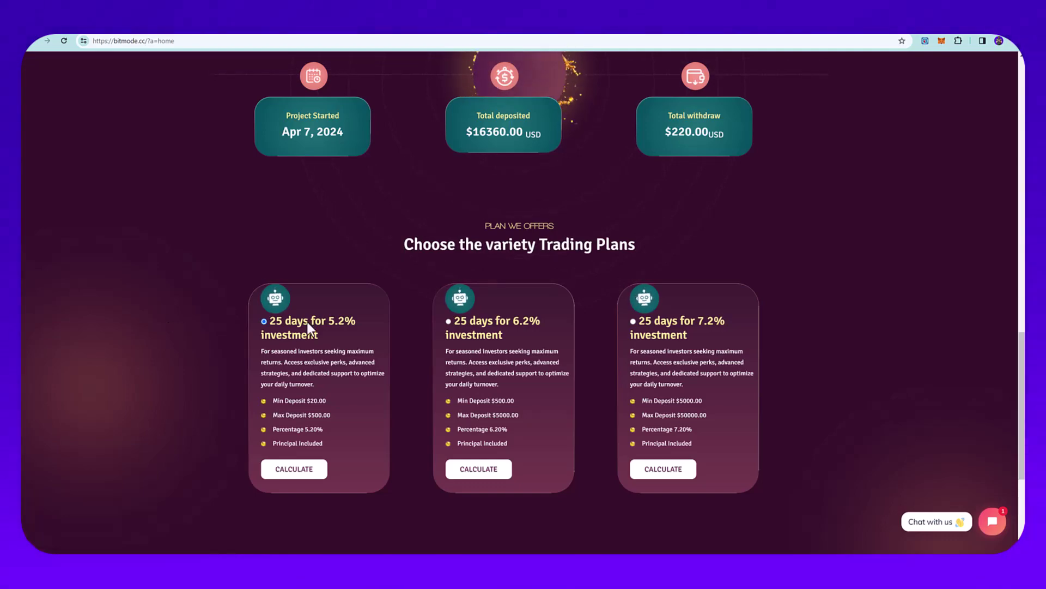
{"action": "scroll", "coordinate": [311, 325], "scroll_direction": "up", "scroll_amount": 10}
{"action": "scroll", "coordinate": [311, 324], "scroll_direction": "up", "scroll_amount": 10}
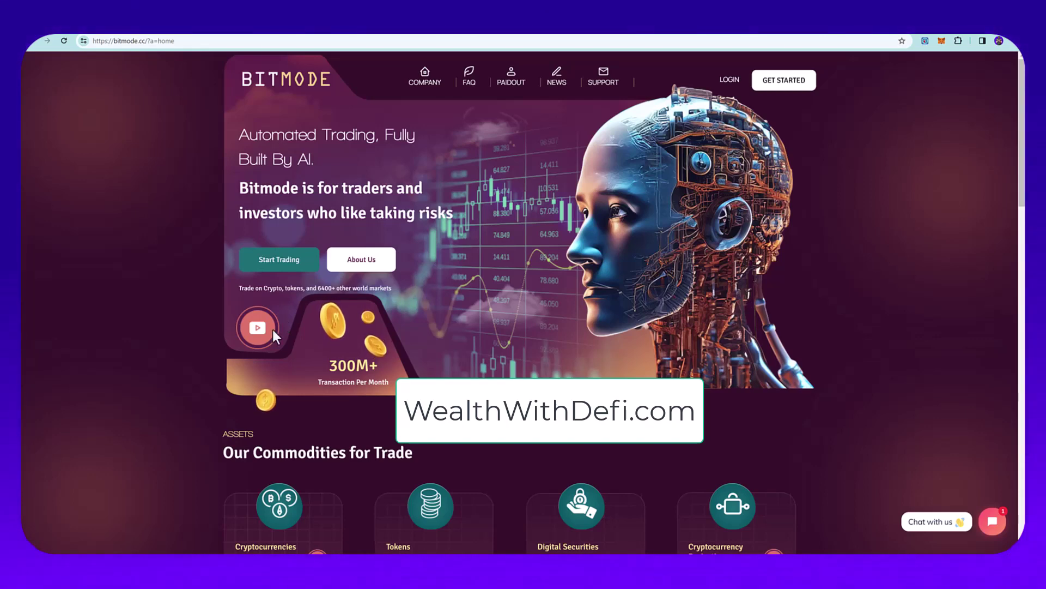
{"action": "scroll", "coordinate": [432, 445], "scroll_direction": "down", "scroll_amount": 3}
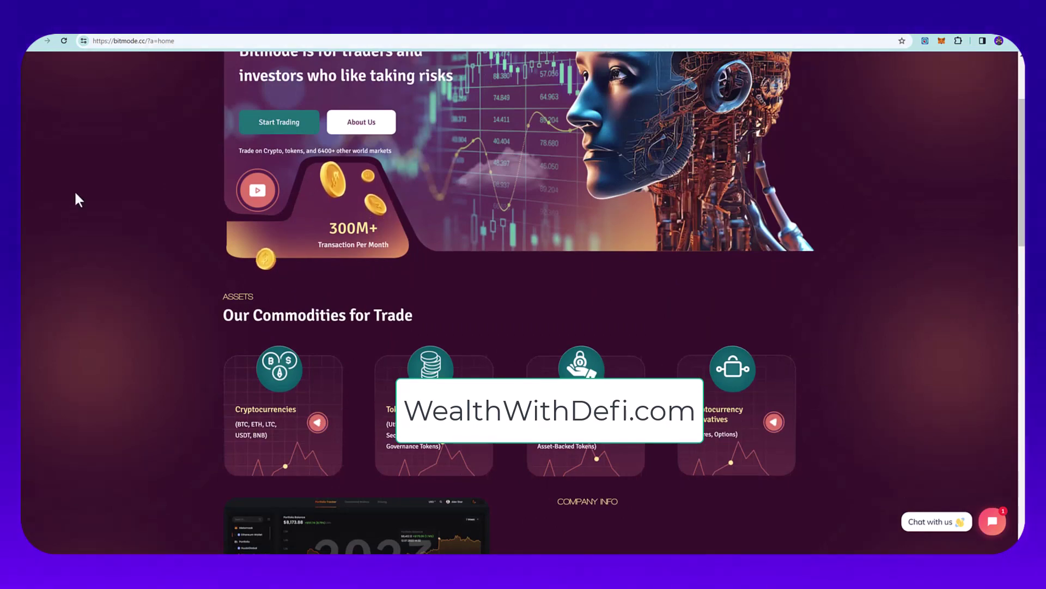
{"action": "scroll", "coordinate": [116, 192], "scroll_direction": "up", "scroll_amount": 3}
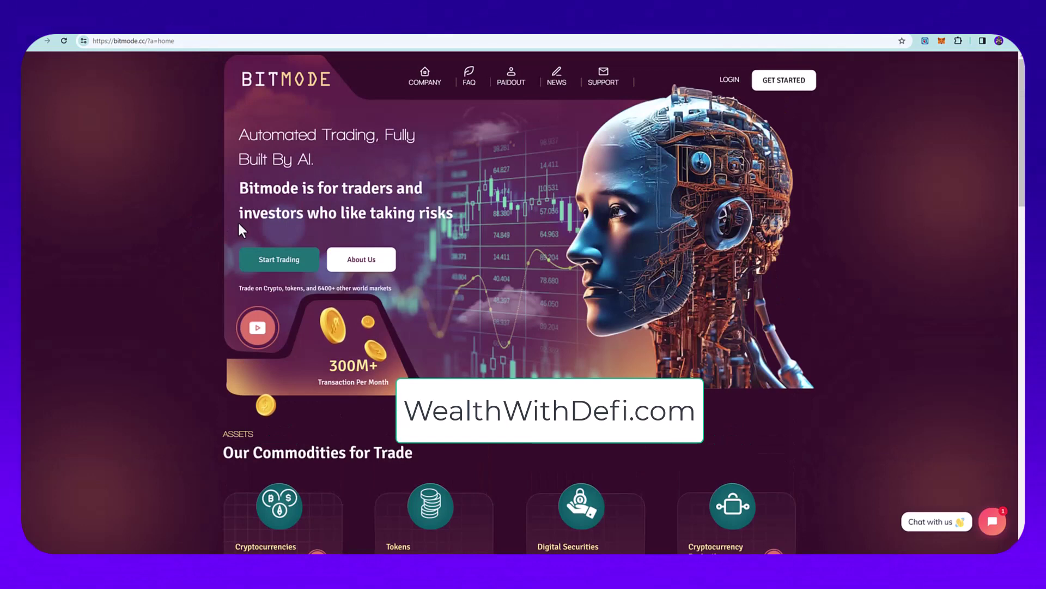